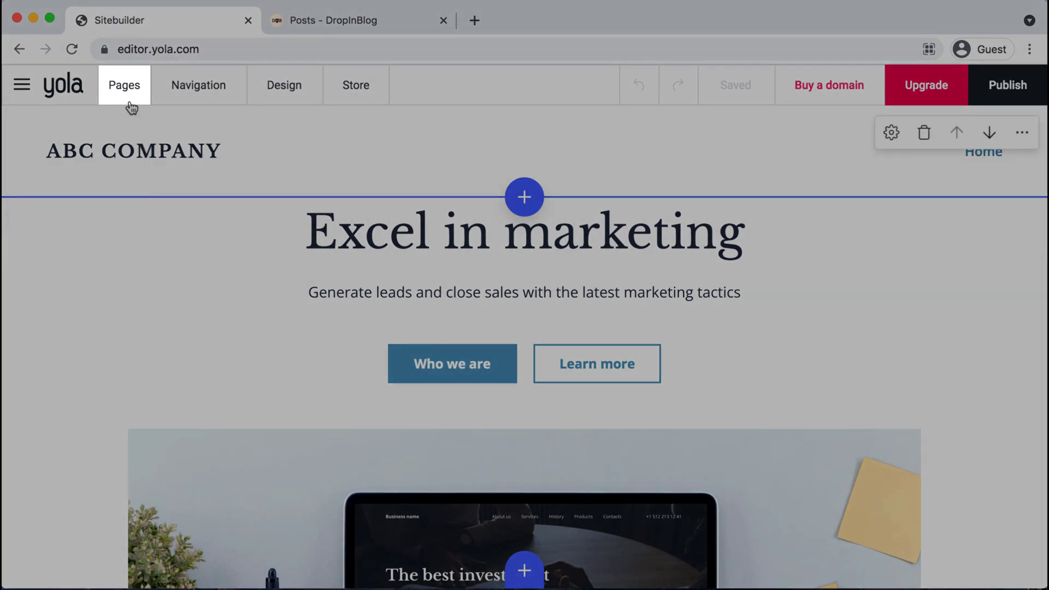
- Show the ABC Company site's pages list, which contains only Home
left_click(130, 88)
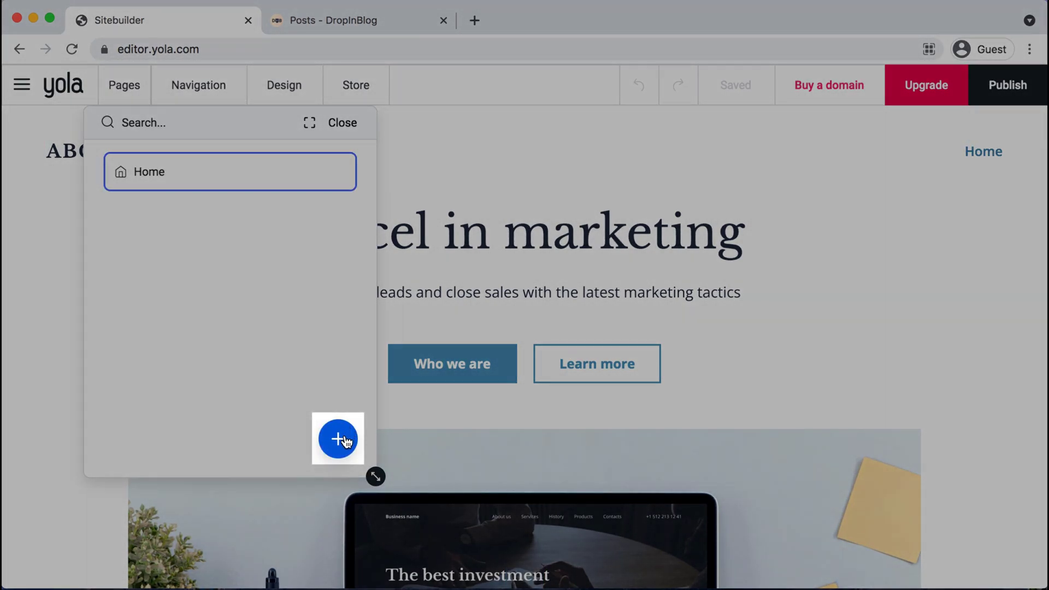
- Add a new page named 'Blog' in place of the default 'Untitled 1'
left_click(338, 439)
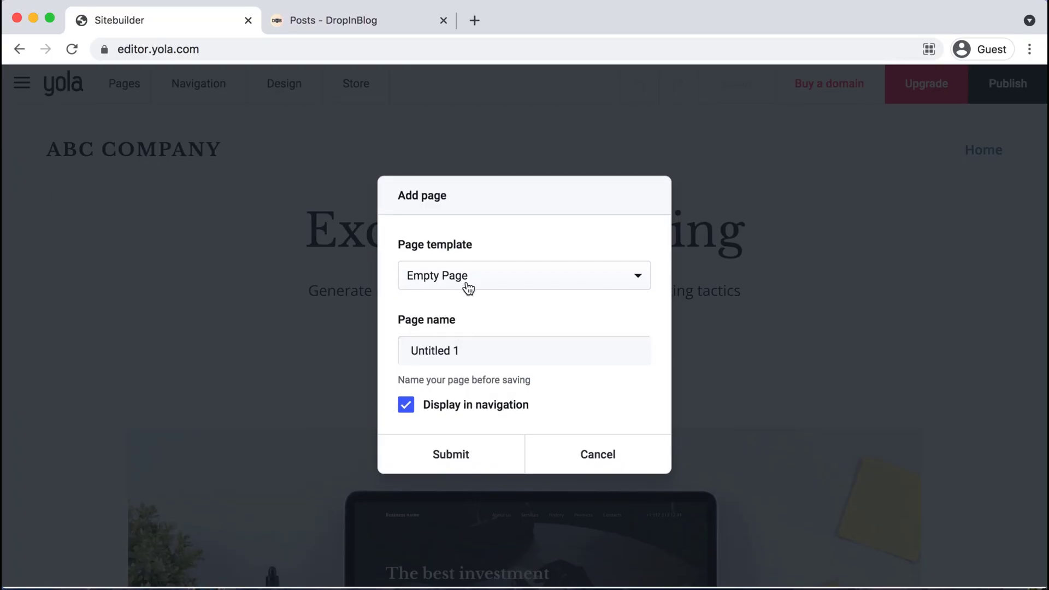
double_click(466, 352)
triple_click(466, 351)
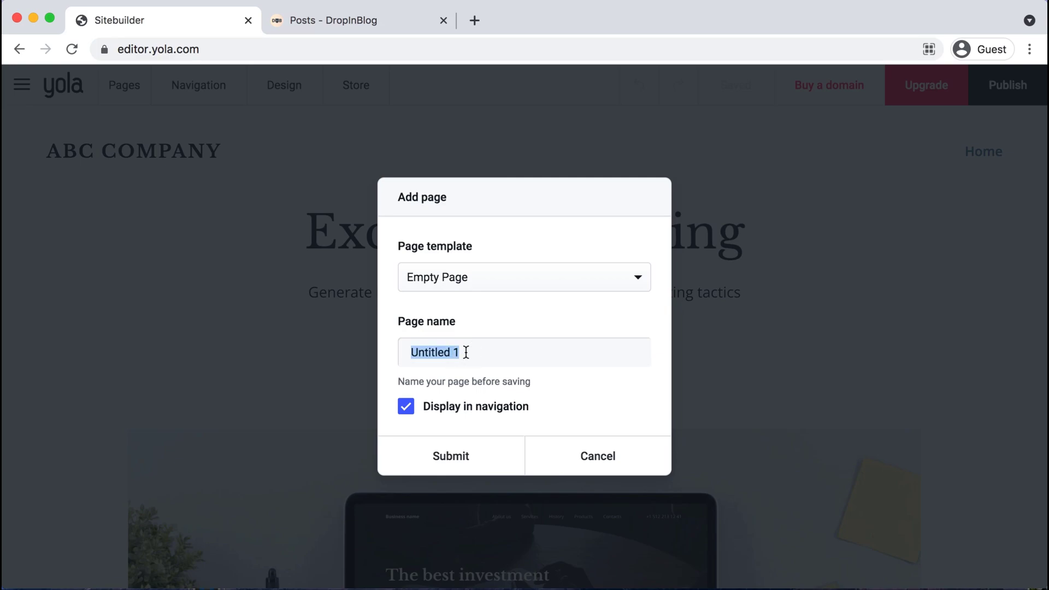
type("Blog")
left_click(459, 457)
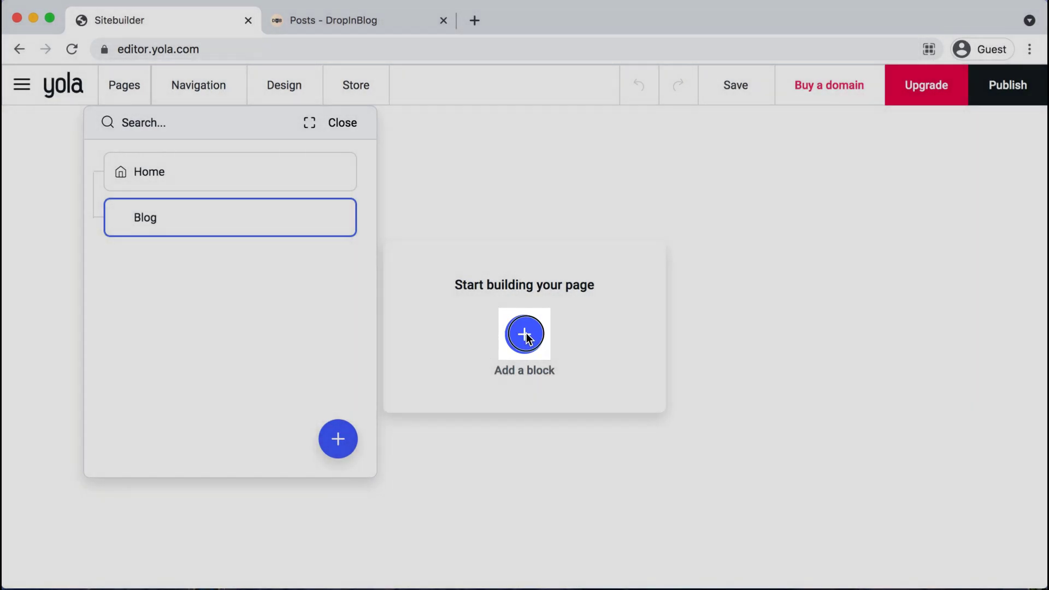
- Insert the html-embed block from the HTML embed category onto the empty Blog page
left_click(526, 332)
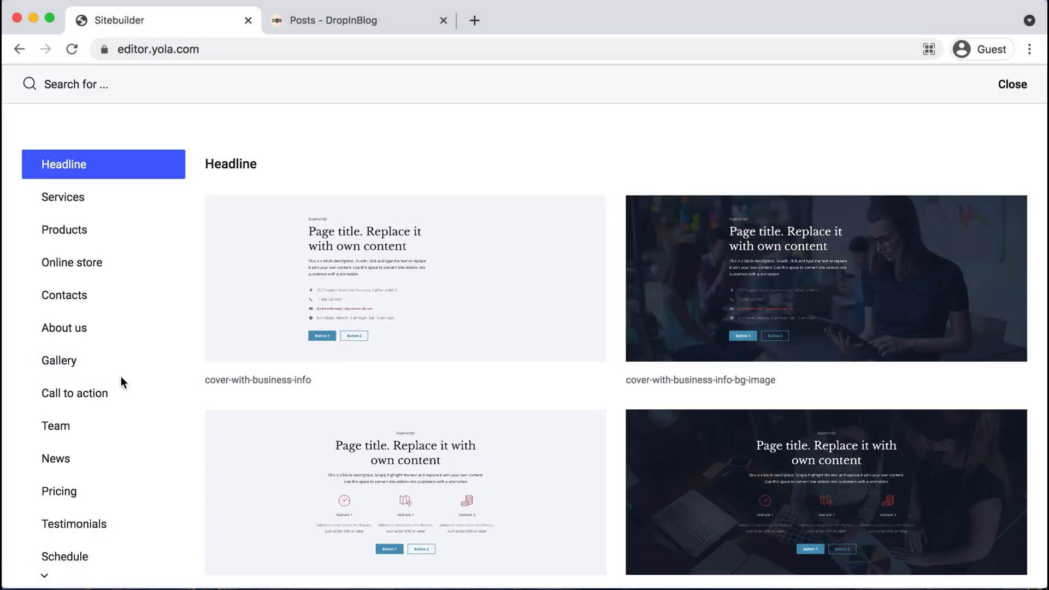
scroll(122, 381, "down", 5)
scroll(121, 377, "down", 1)
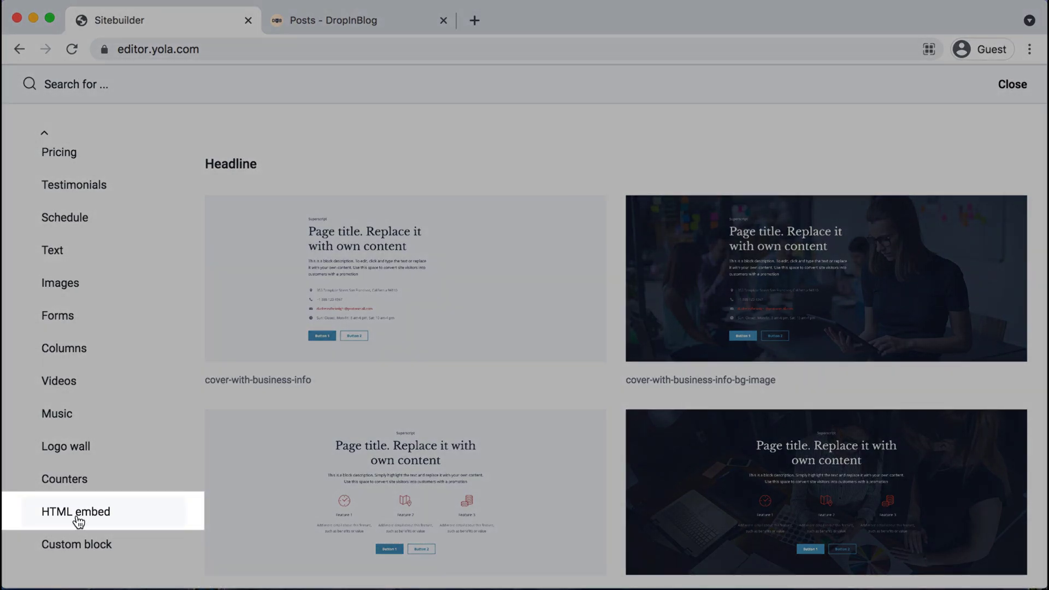
left_click(77, 519)
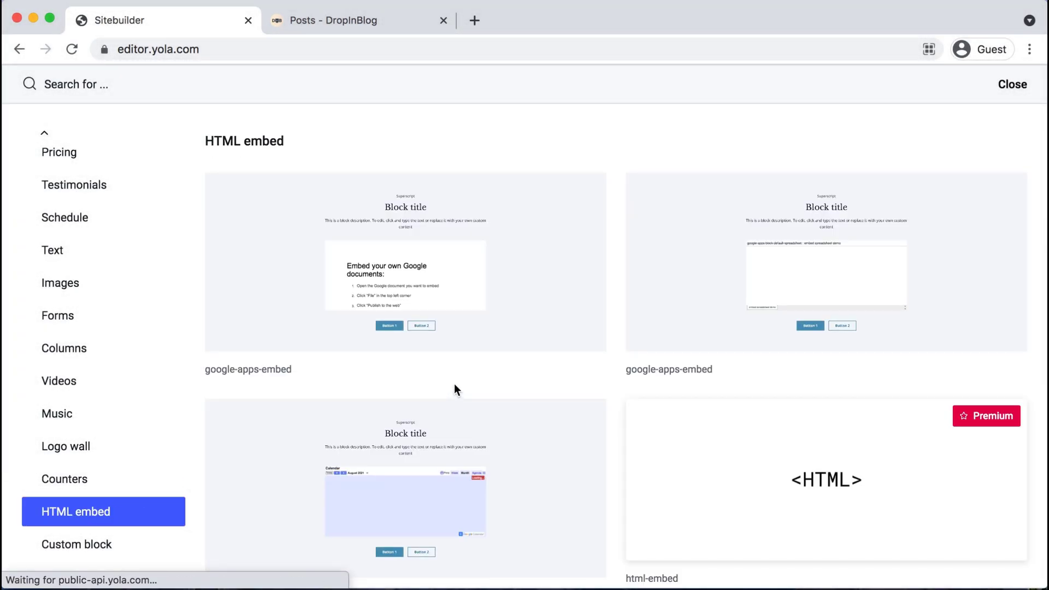
scroll(454, 384, "down", 3)
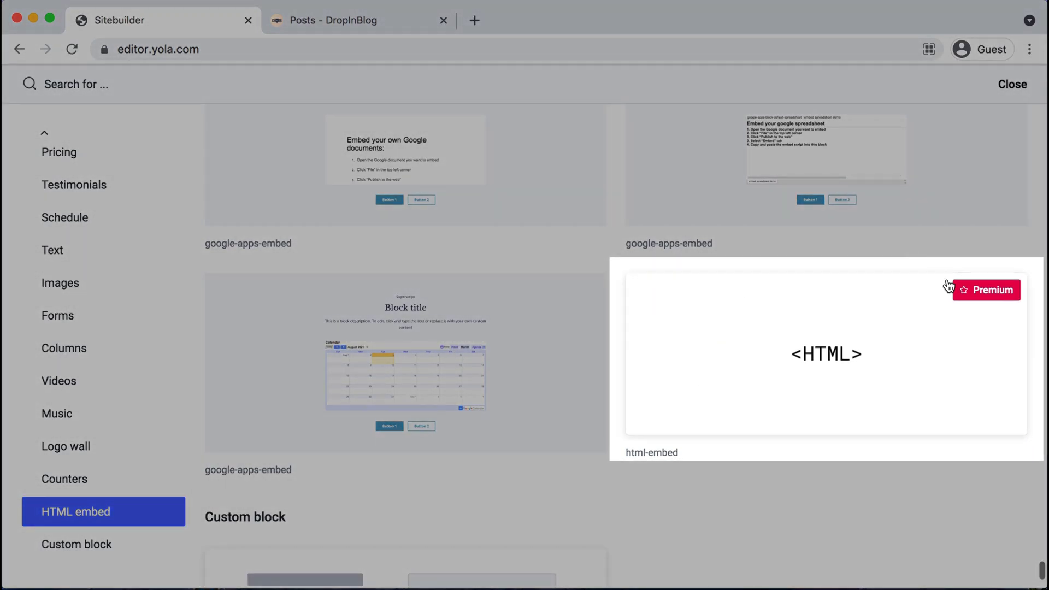
left_click(802, 382)
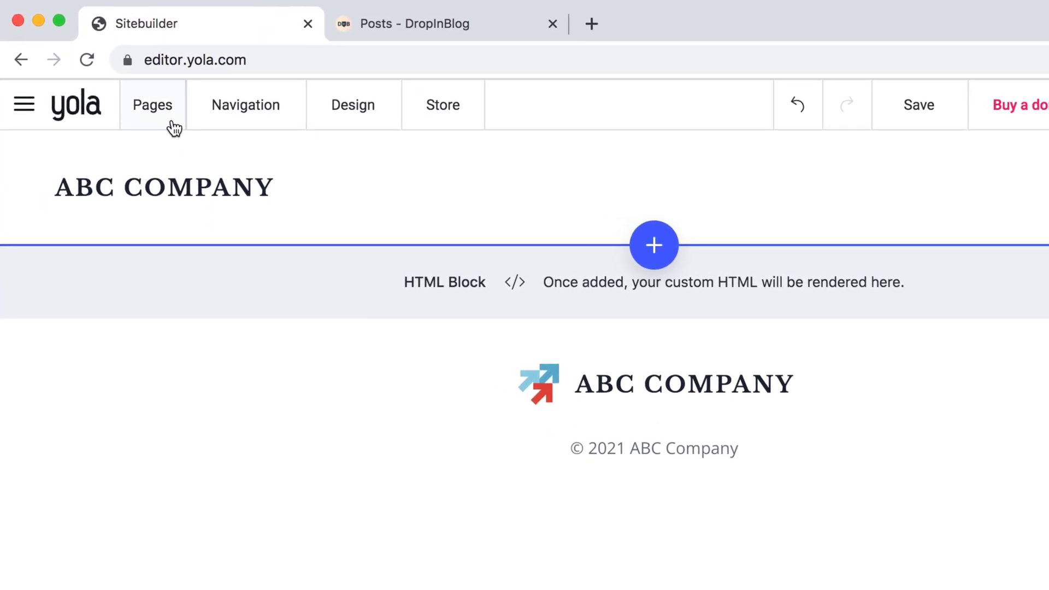
- Open the Blog page's Page Settings down to the Before </body> tag box, then switch to DropInBlog
left_click(168, 121)
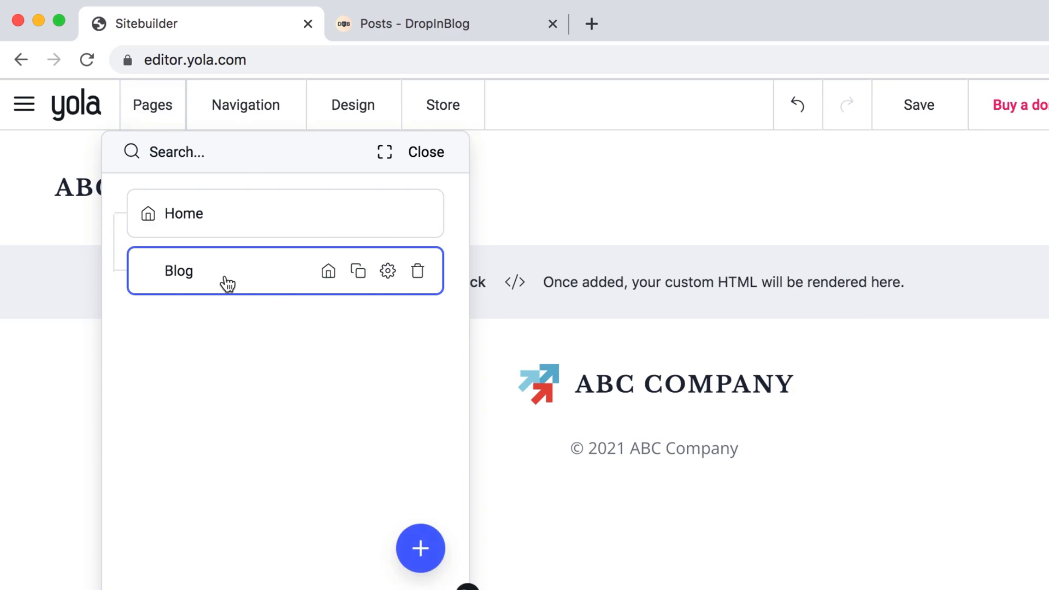
left_click(388, 273)
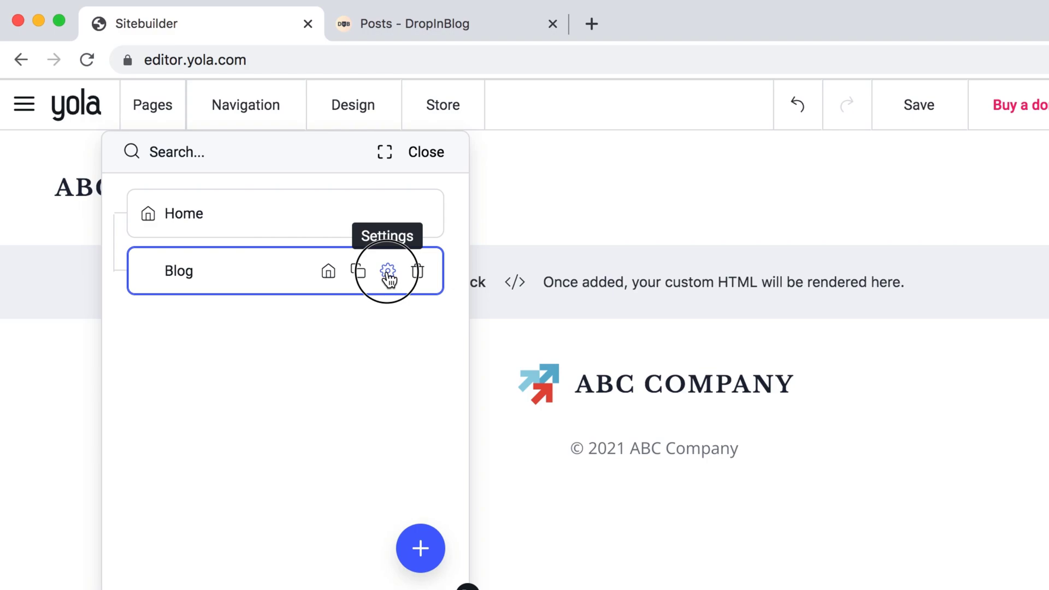
scroll(379, 233, "down", 10)
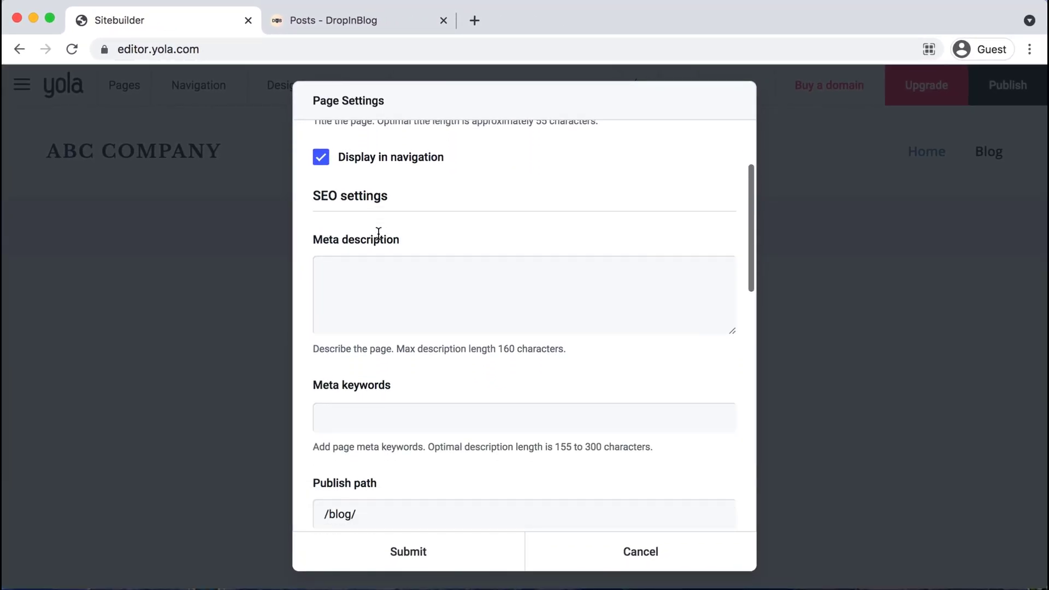
scroll(378, 233, "down", 5)
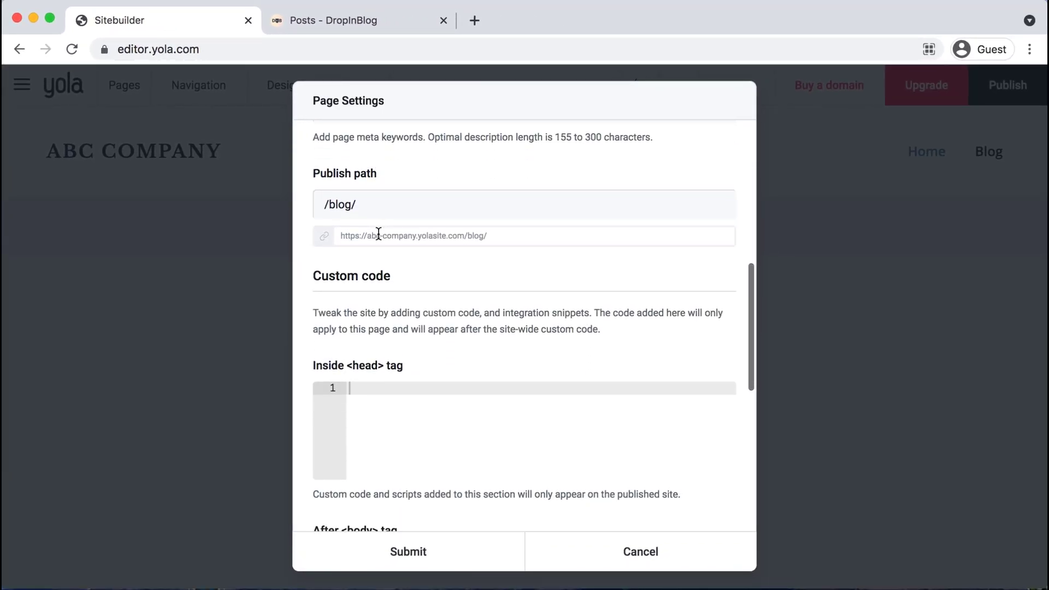
scroll(379, 233, "down", 2)
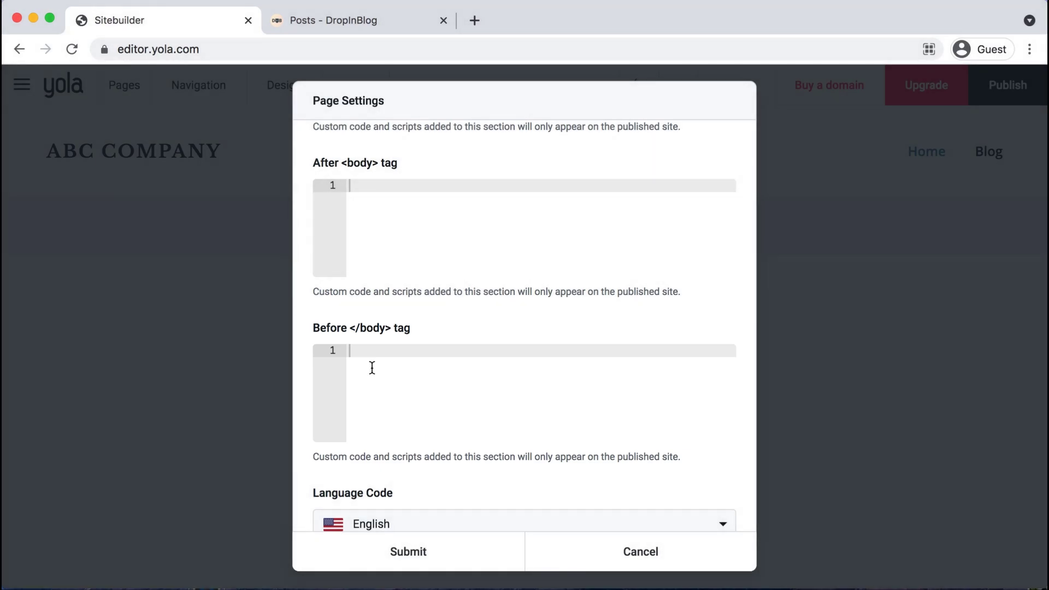
left_click(335, 25)
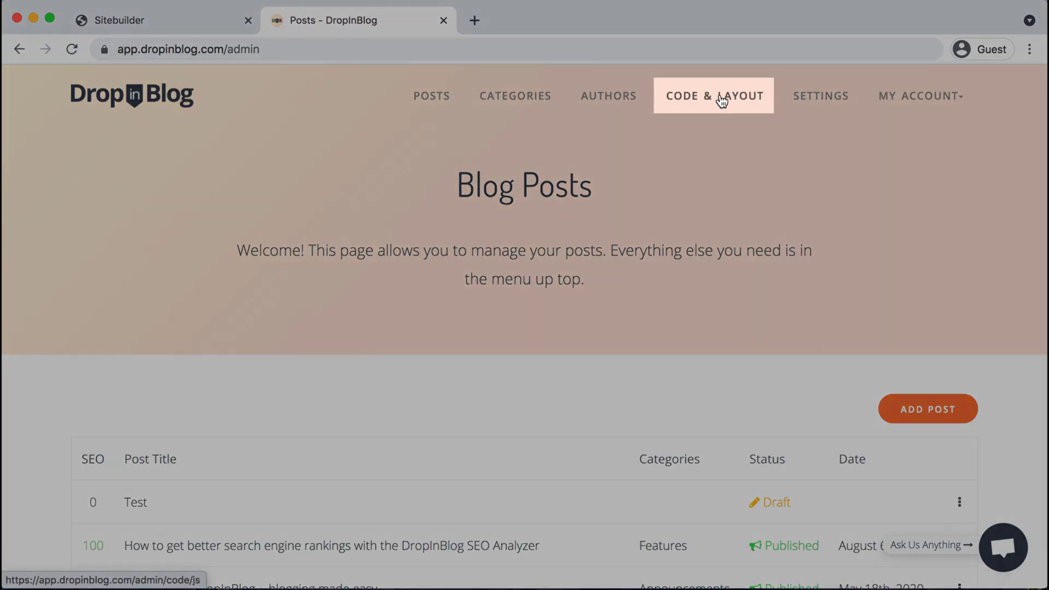
- On DropInBlog's Code & Layout page, select the four-line Step 1 embed script
left_click(720, 100)
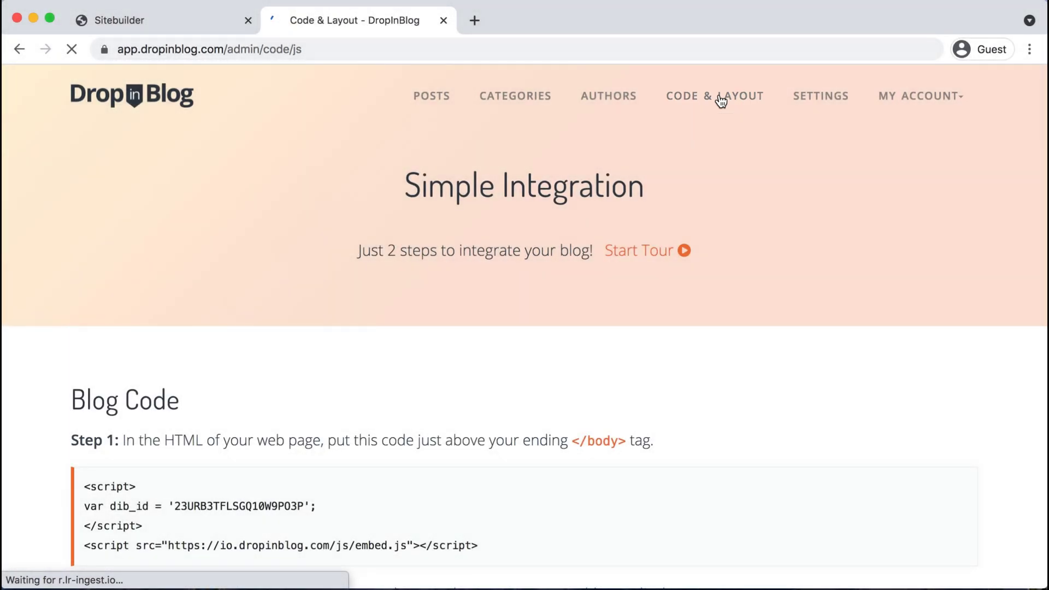
scroll(386, 329, "down", 4)
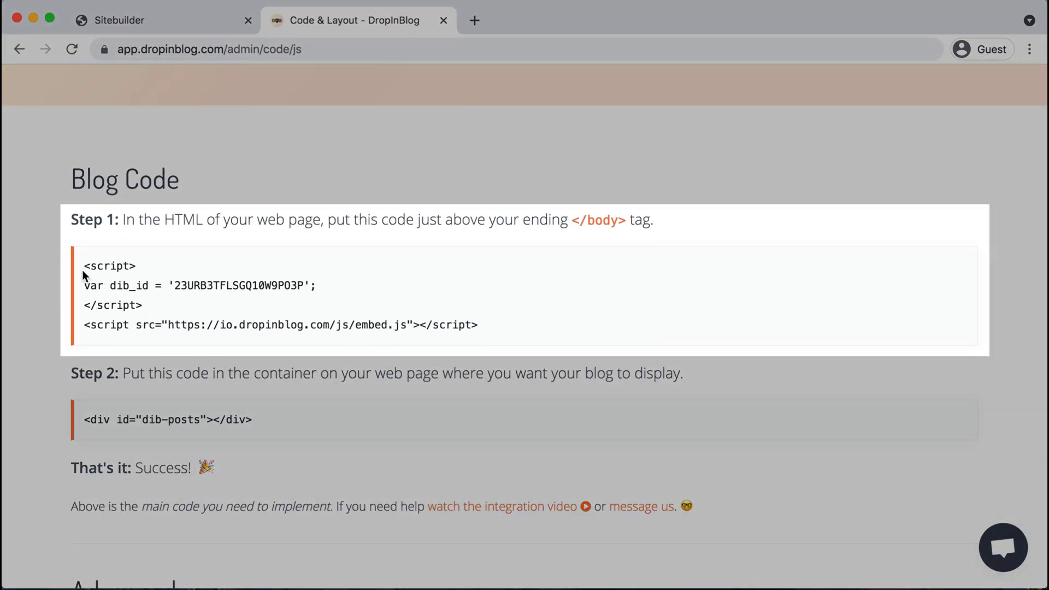
left_click_drag(82, 267, 519, 326)
key("super+c")
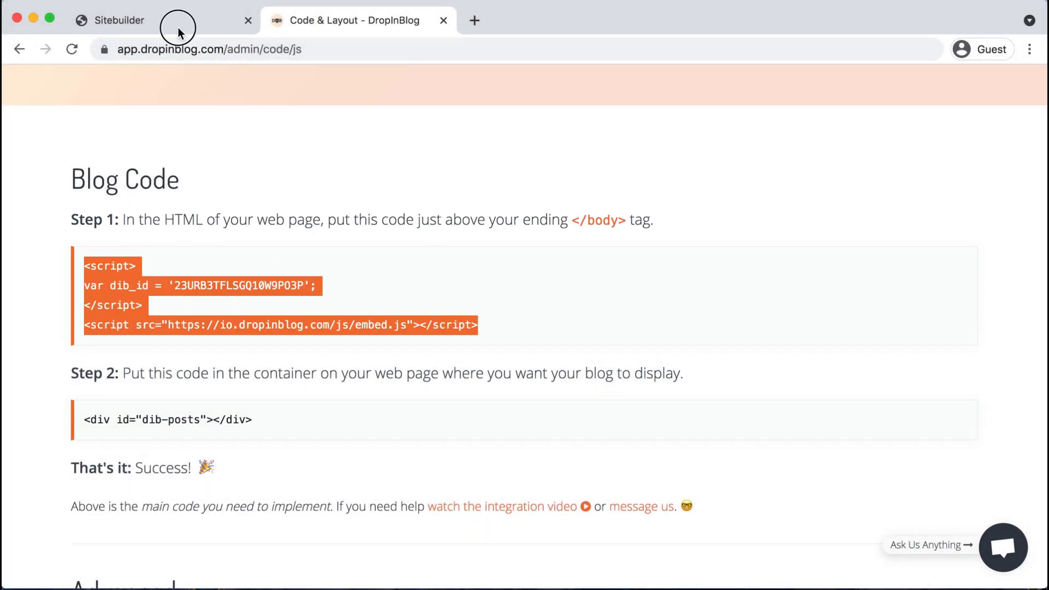
- Paste the DropInBlog embed script into the Blog page's Before </body> tag box and submit
left_click(178, 29)
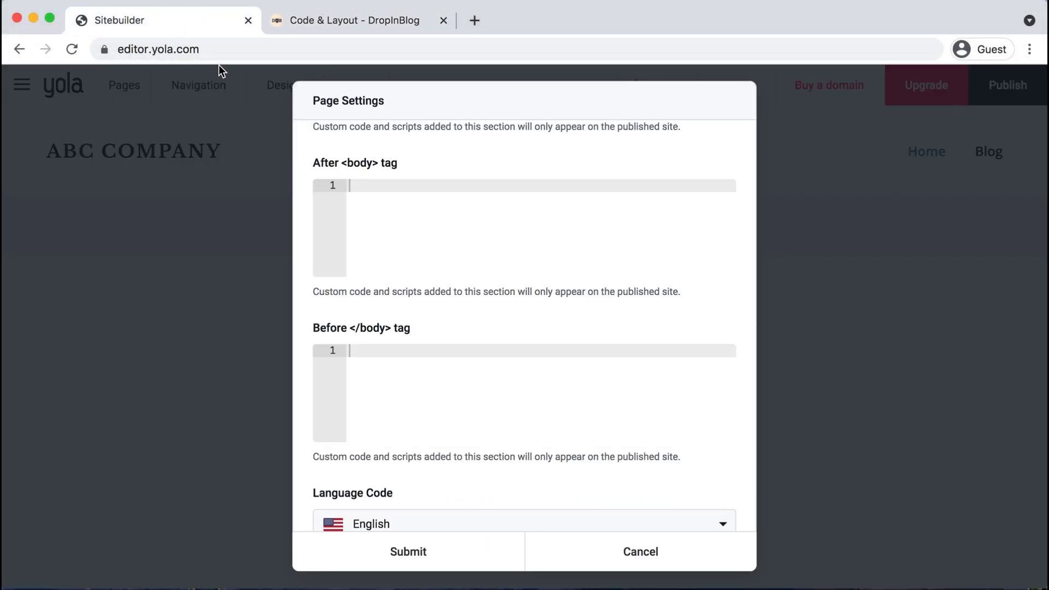
left_click(408, 352)
key("super+v")
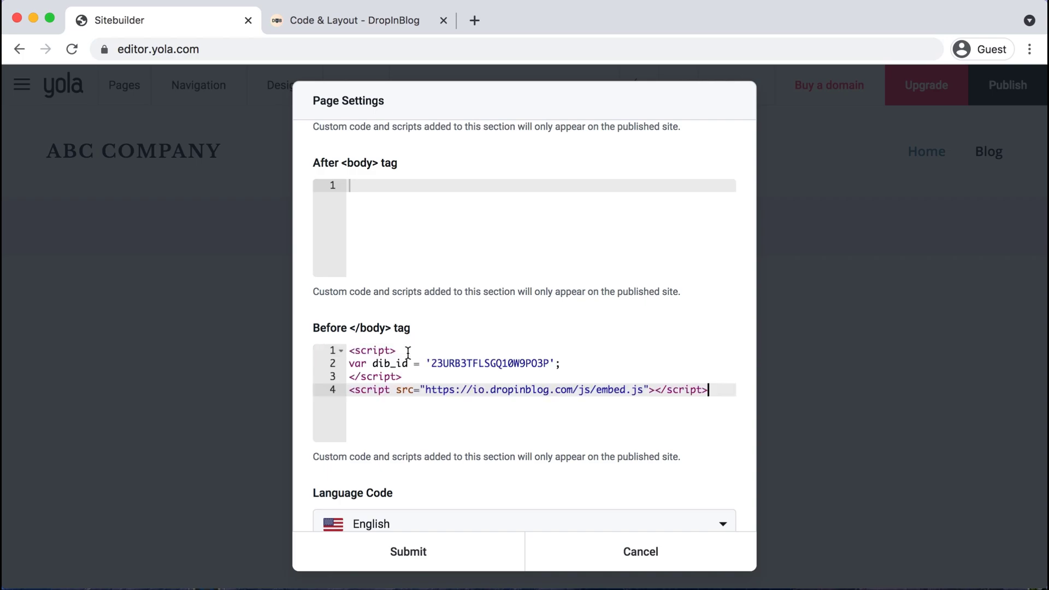
scroll(408, 353, "down", 3)
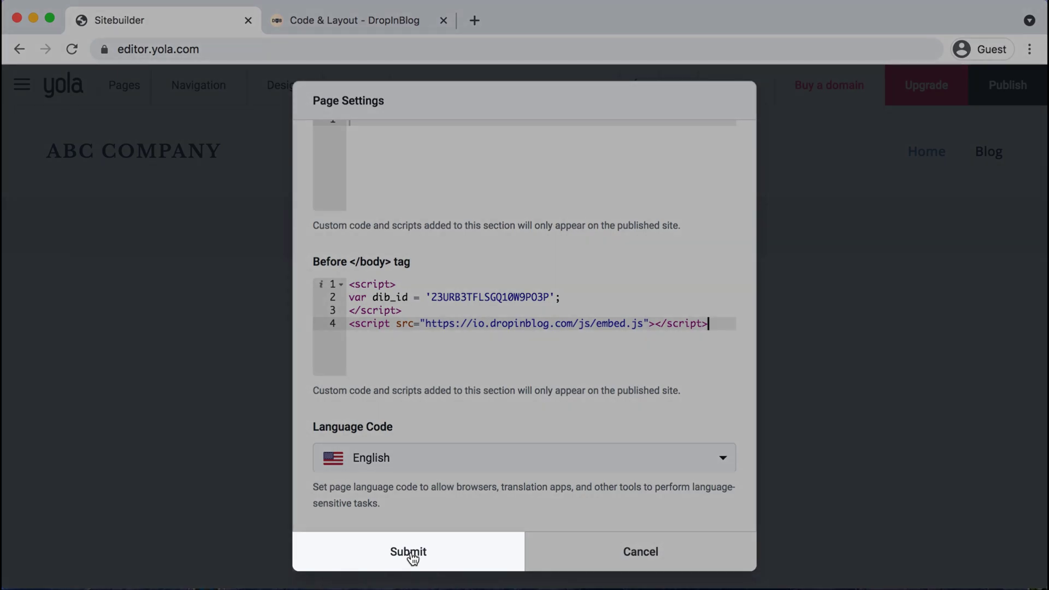
left_click(410, 551)
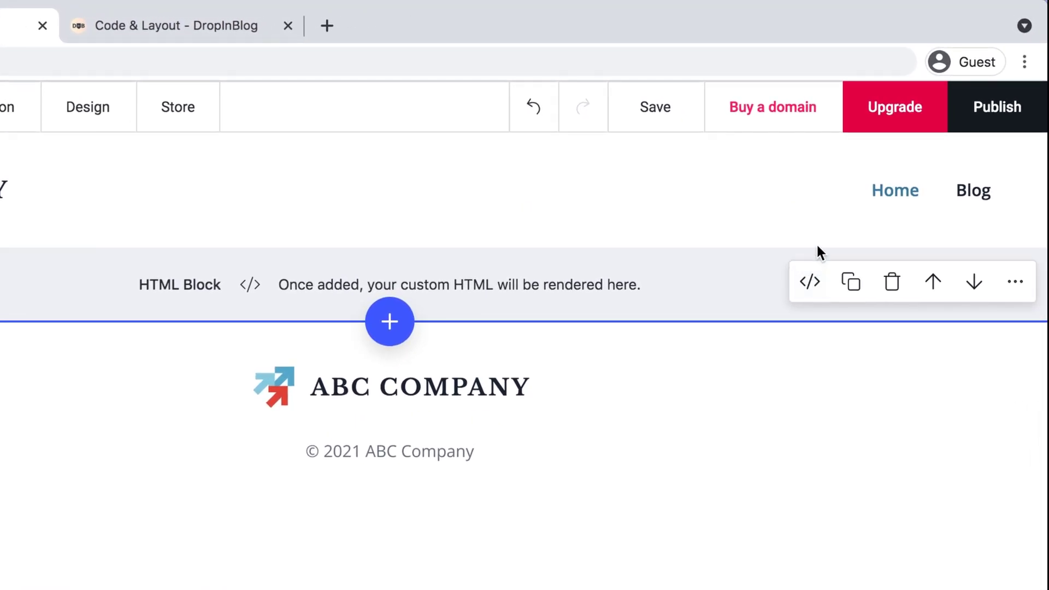
- Copy <div id="dib-posts"></div> from DropInBlog into the HTML block's Custom HTML and submit
left_click(810, 282)
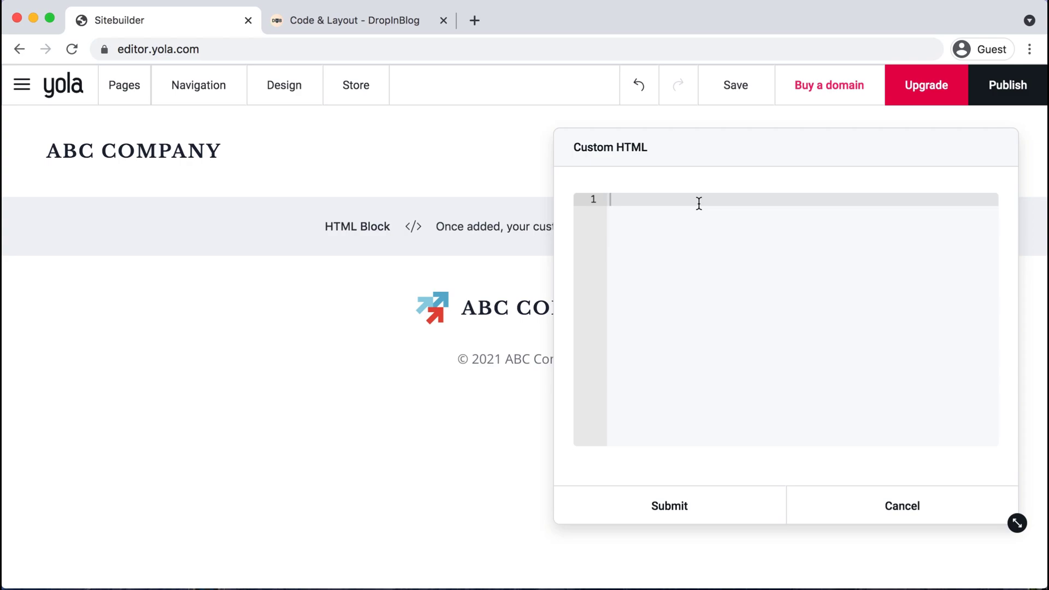
left_click(333, 21)
scroll(300, 345, "down", 2)
triple_click(226, 352)
key("super+c")
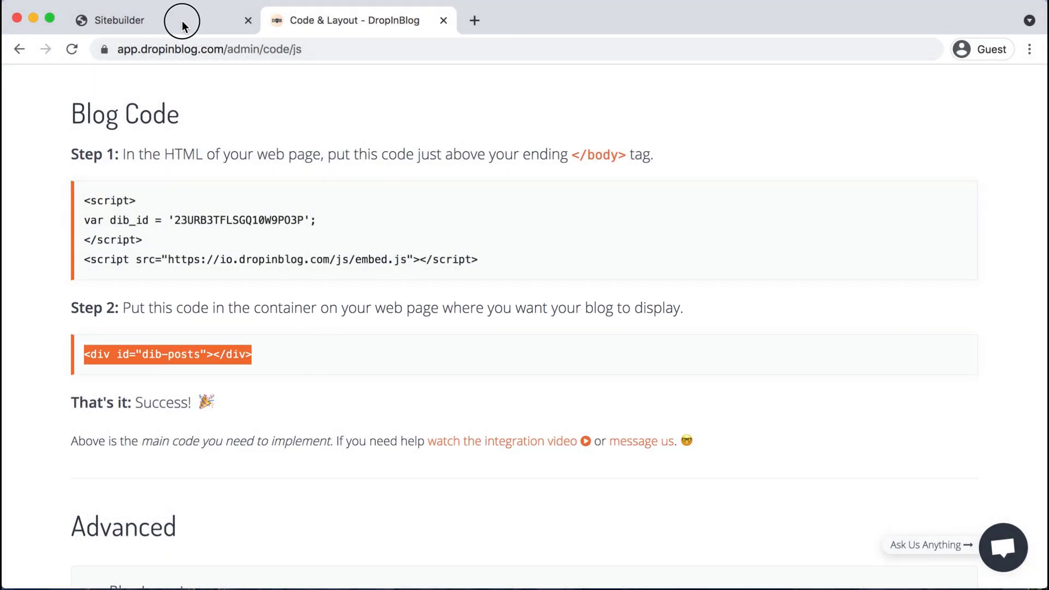
left_click(176, 19)
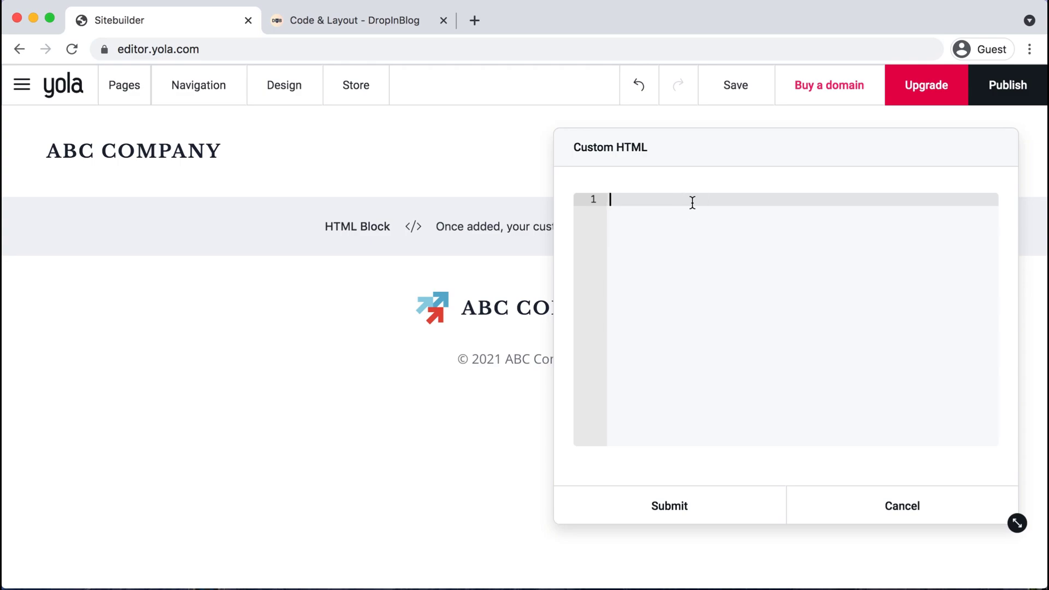
key("super+v")
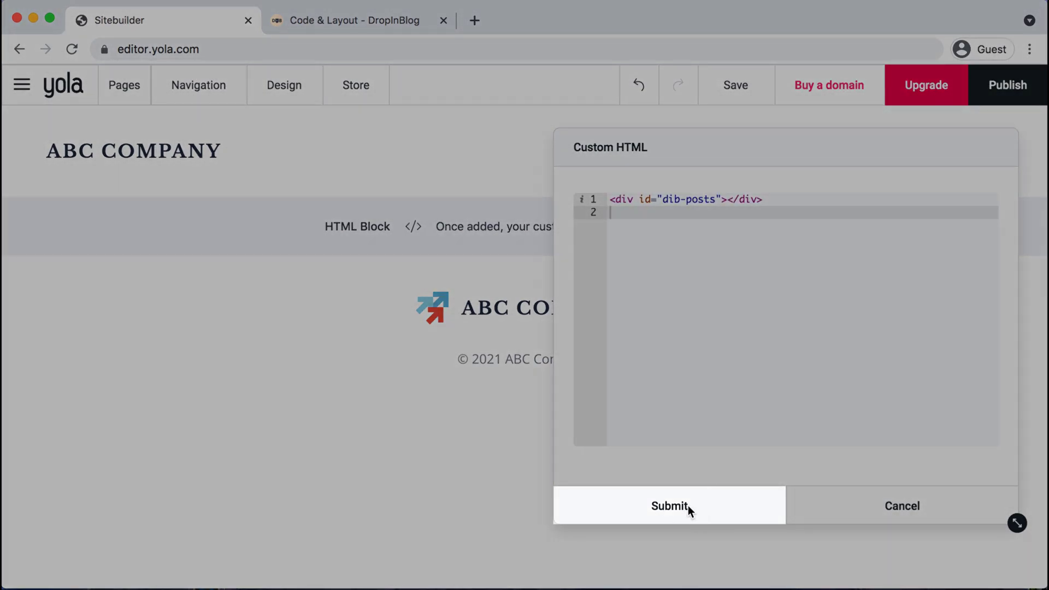
left_click(669, 506)
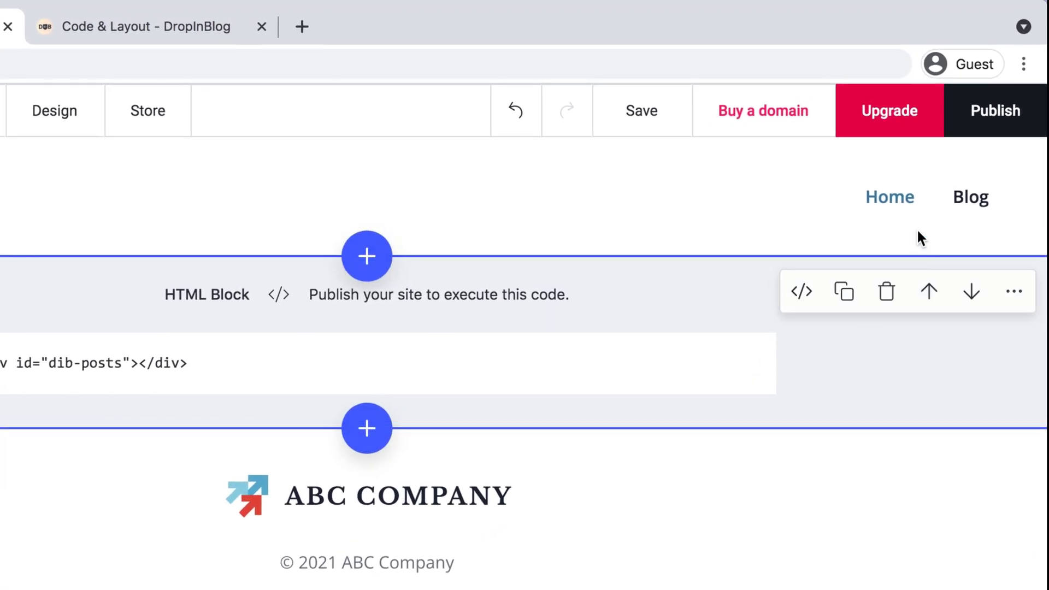
left_click(981, 123)
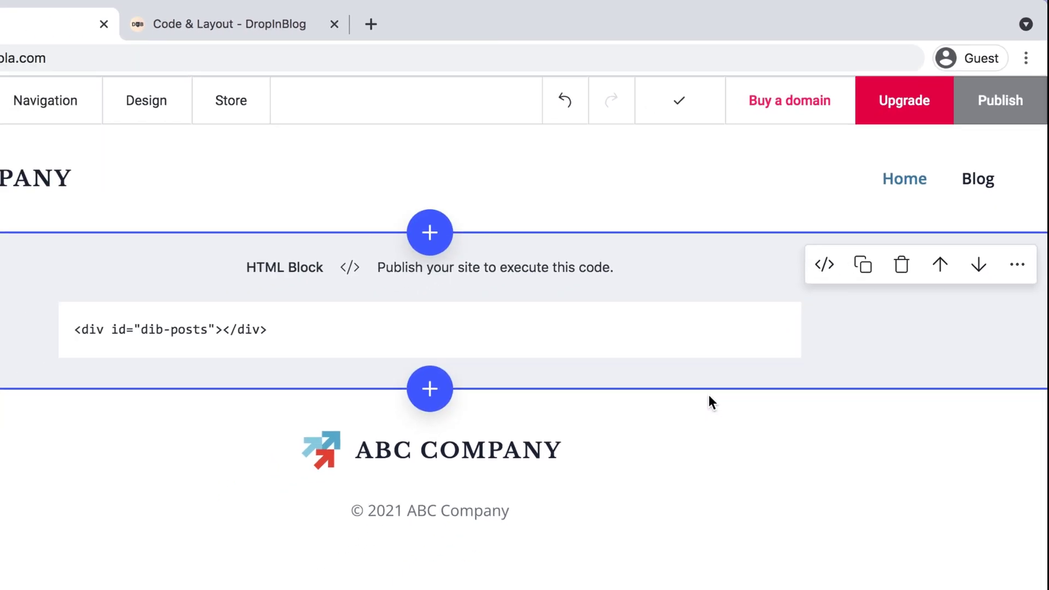
left_click(968, 105)
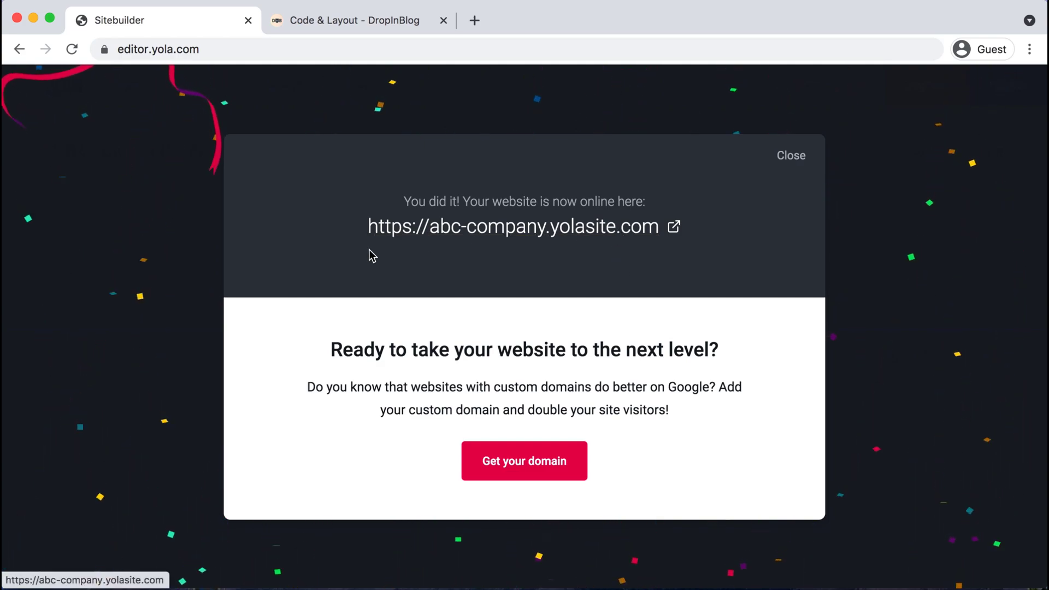
left_click(371, 227)
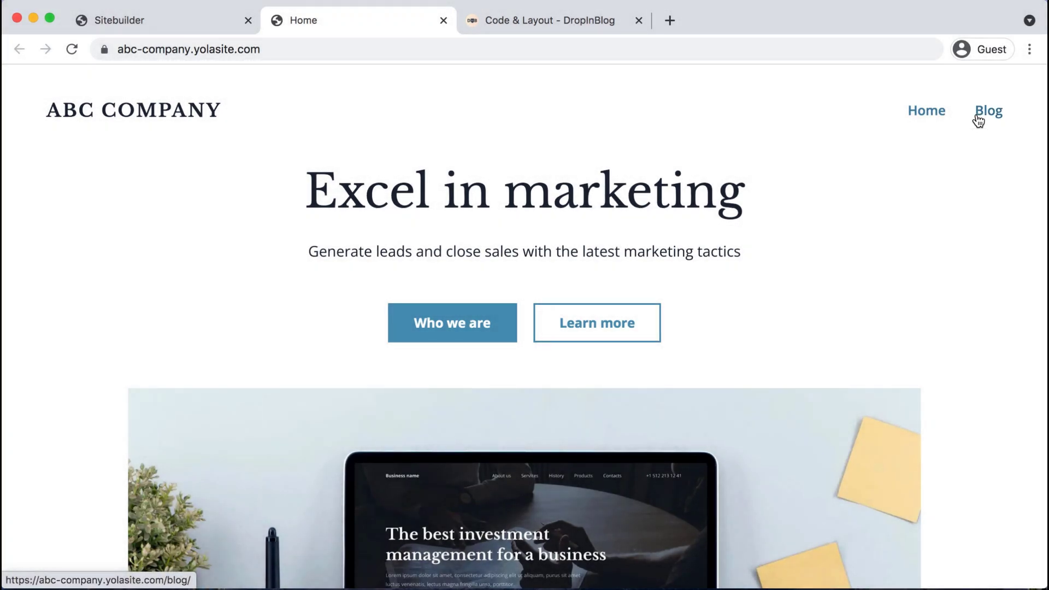
- Open the live Blog page, review its DropInBlog posts, and copy its abc-company.yolasite.com/blog/ address
left_click(978, 118)
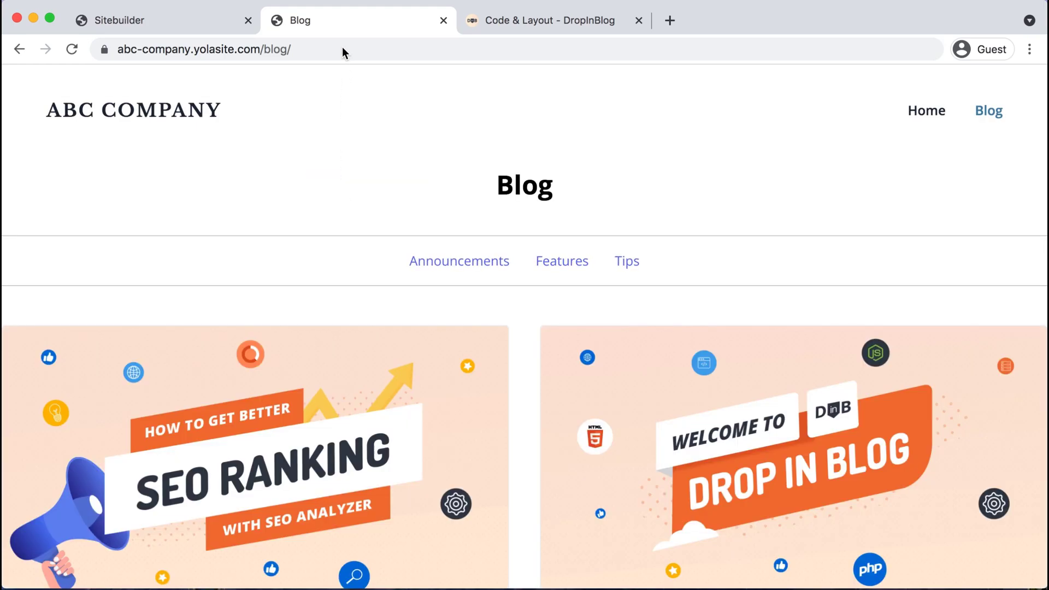
left_click(342, 47)
key("super+c")
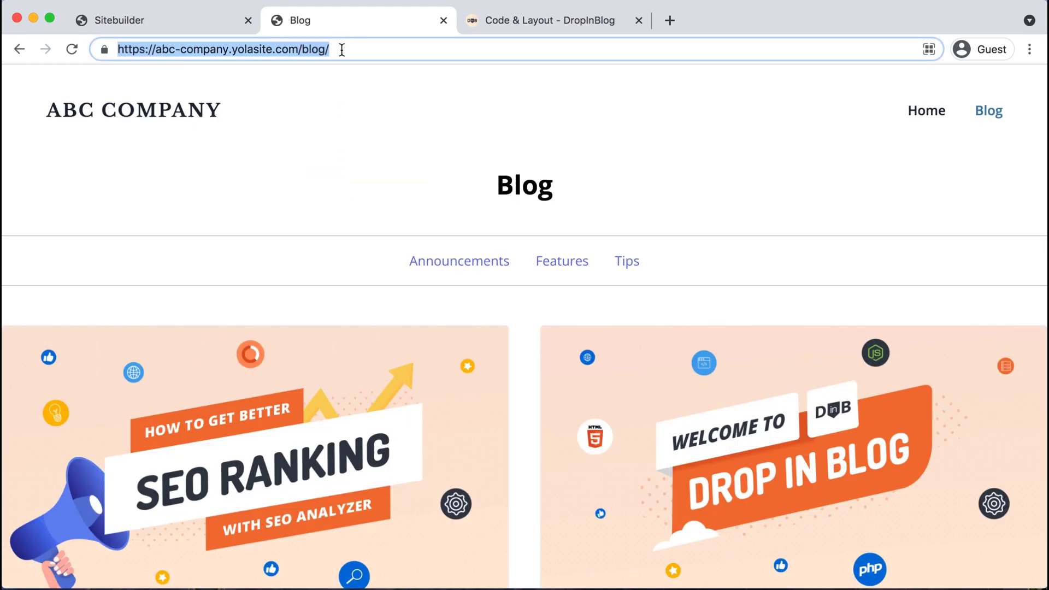
scroll(358, 142, "down", 13)
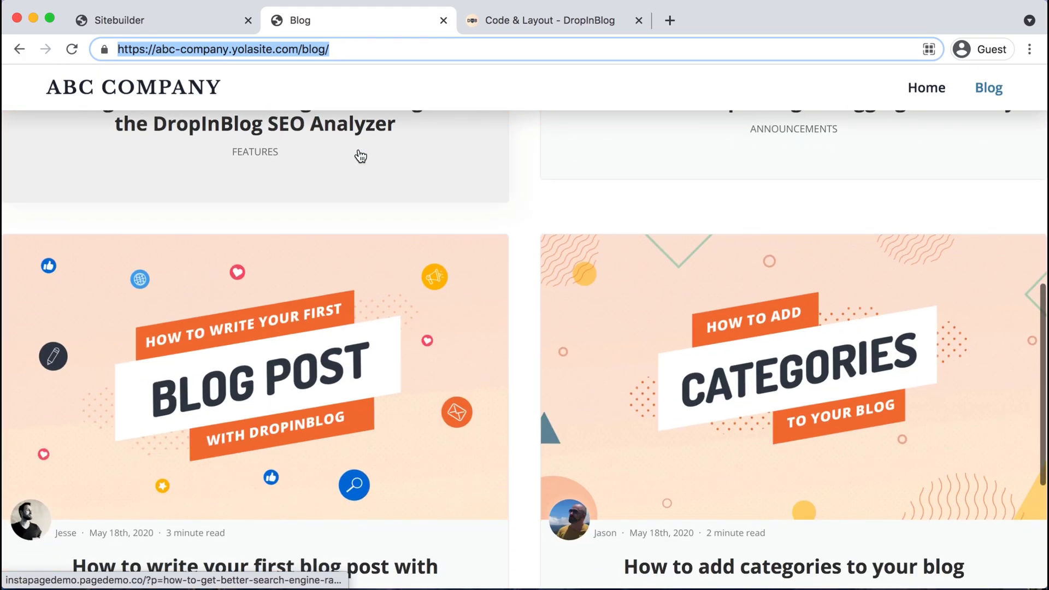
scroll(361, 157, "up", 10)
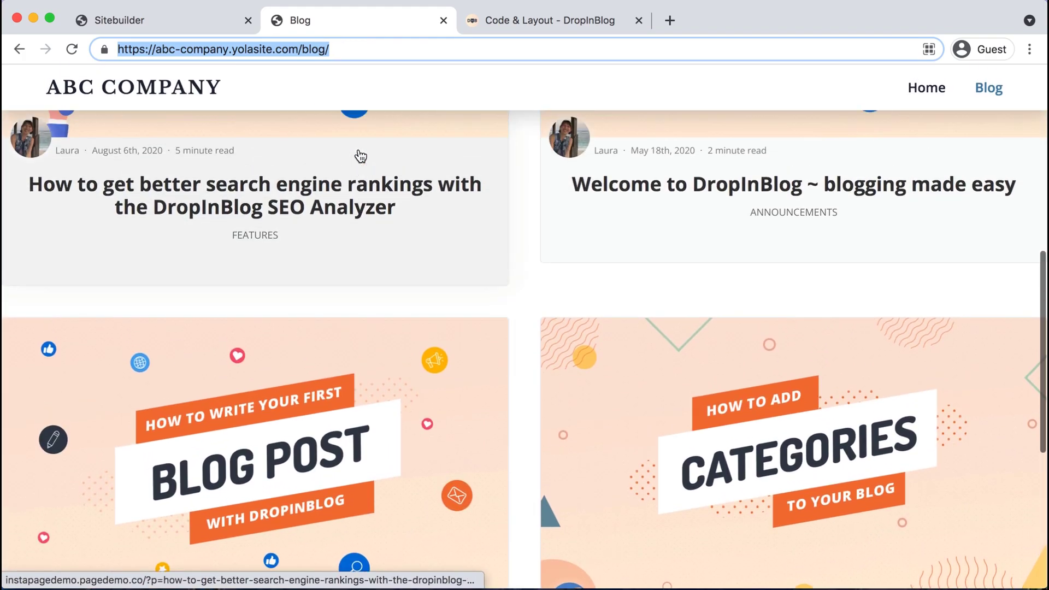
scroll(360, 157, "up", 5)
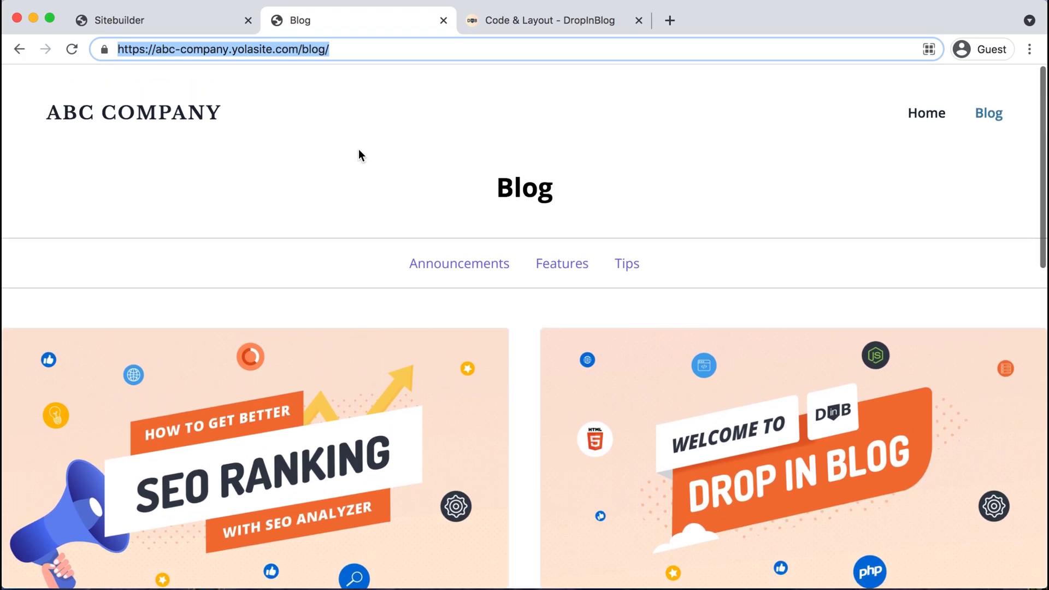
scroll(658, 428, "down", 6)
scroll(658, 428, "up", 6)
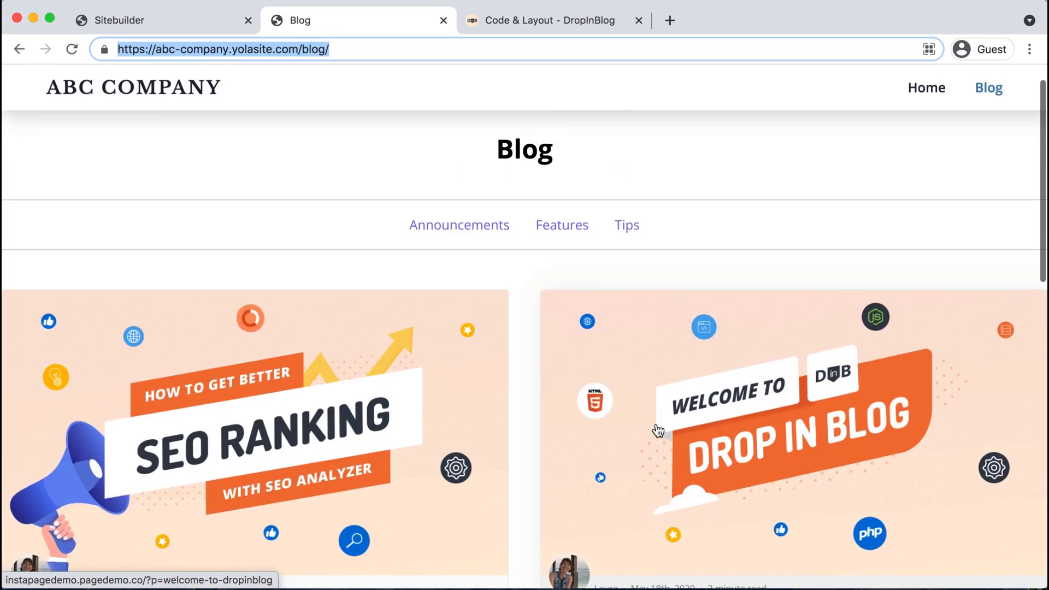
left_click(439, 47)
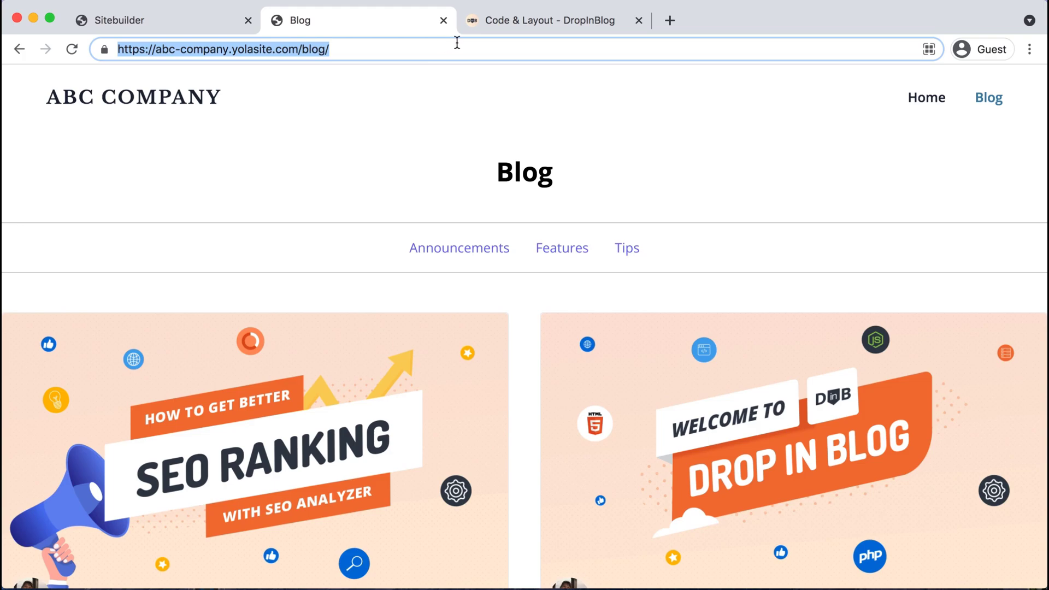
left_click(538, 15)
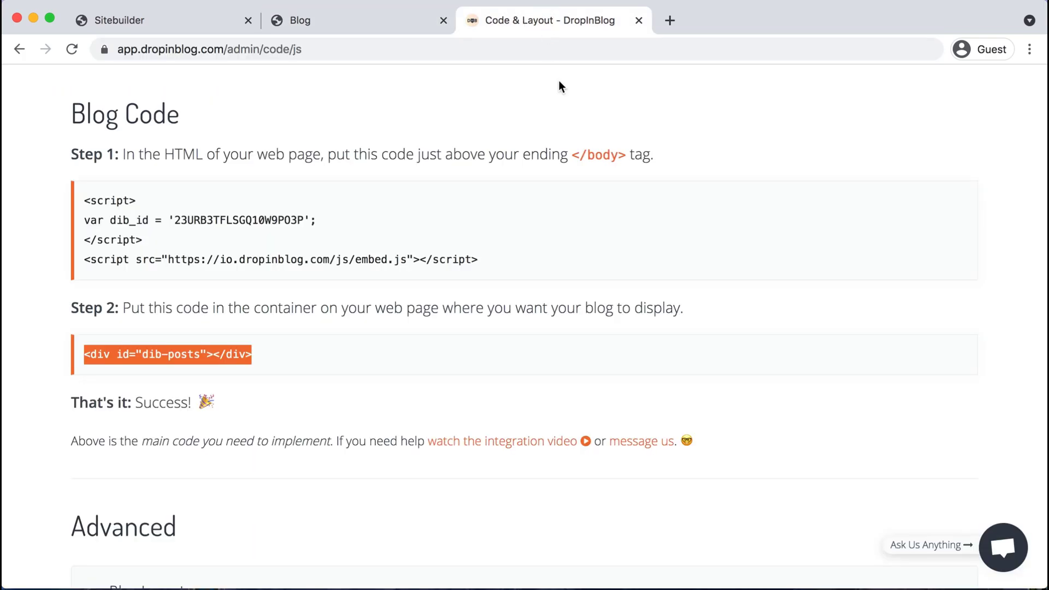
scroll(582, 235, "up", 5)
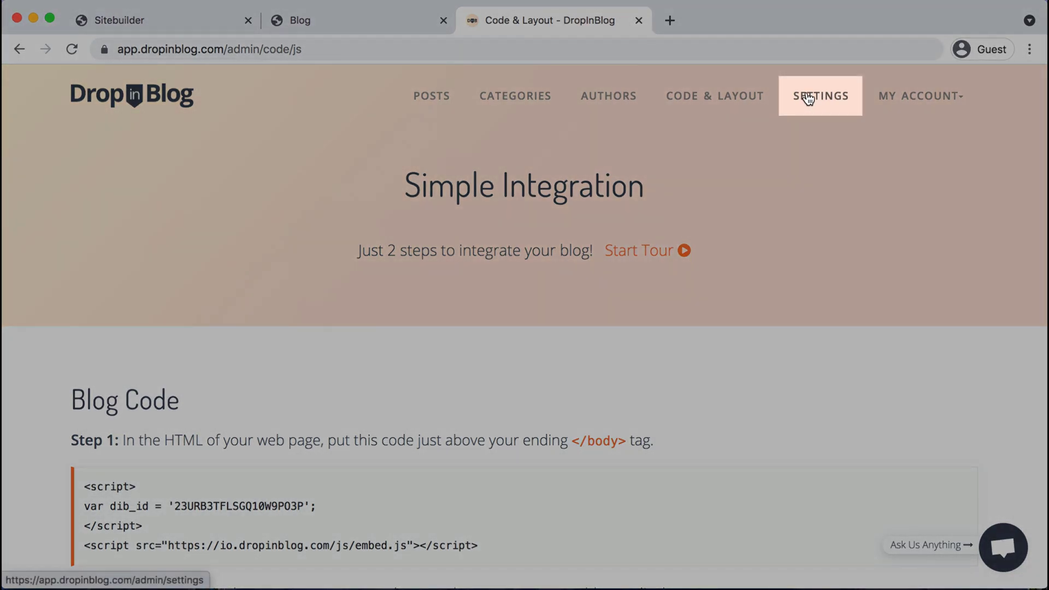
left_click(808, 98)
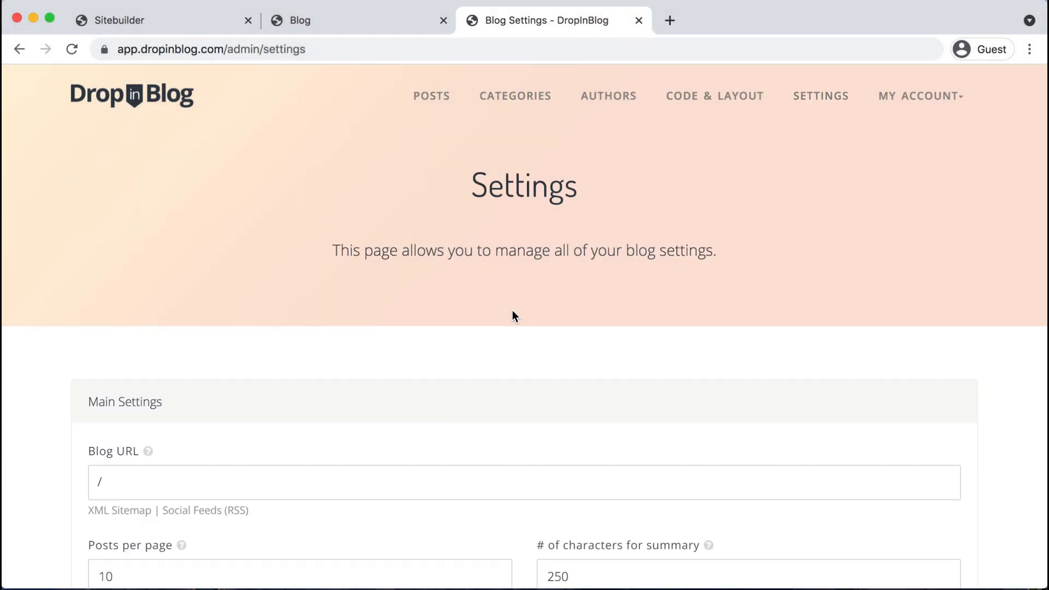
scroll(512, 311, "down", 3)
triple_click(332, 359)
key("super+v")
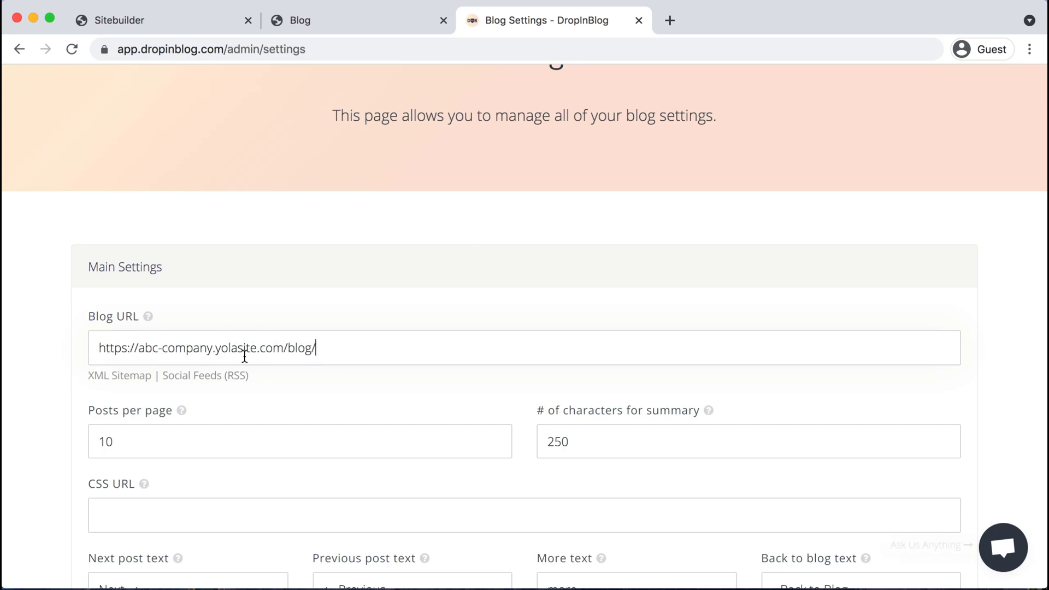
scroll(313, 354, "down", 7)
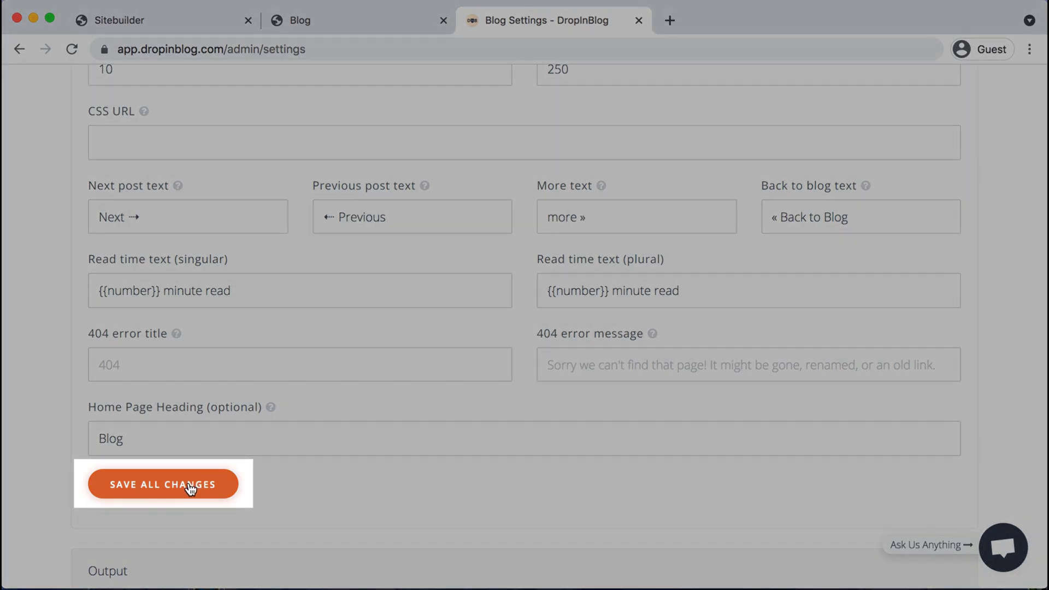
left_click(189, 486)
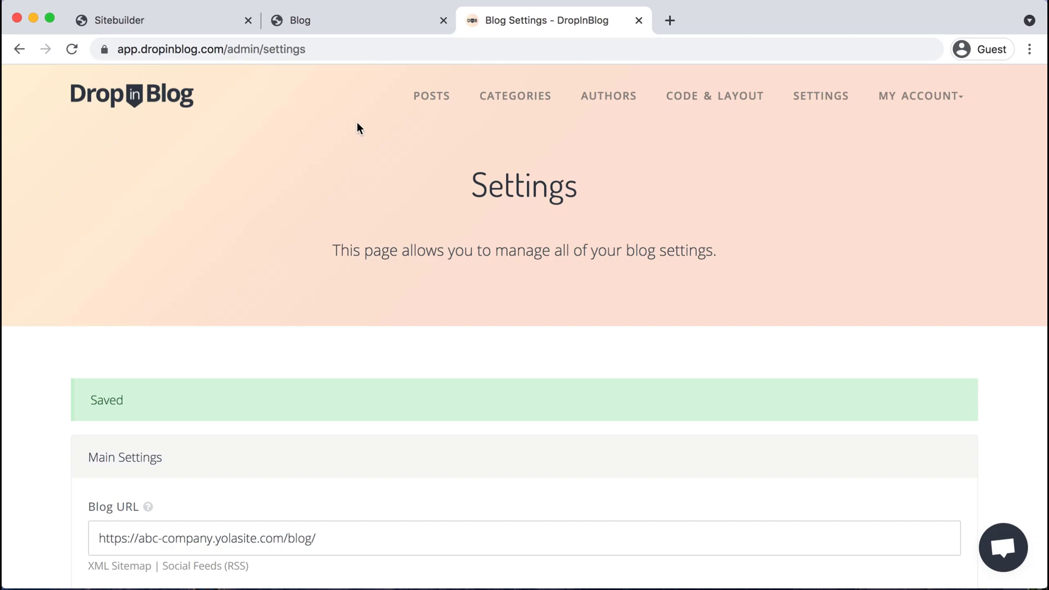
- Switch back to the live Blog page and scroll through the DropInBlog posts, including 'Welcome to DropInBlog ~ blogging made easy'
left_click(375, 24)
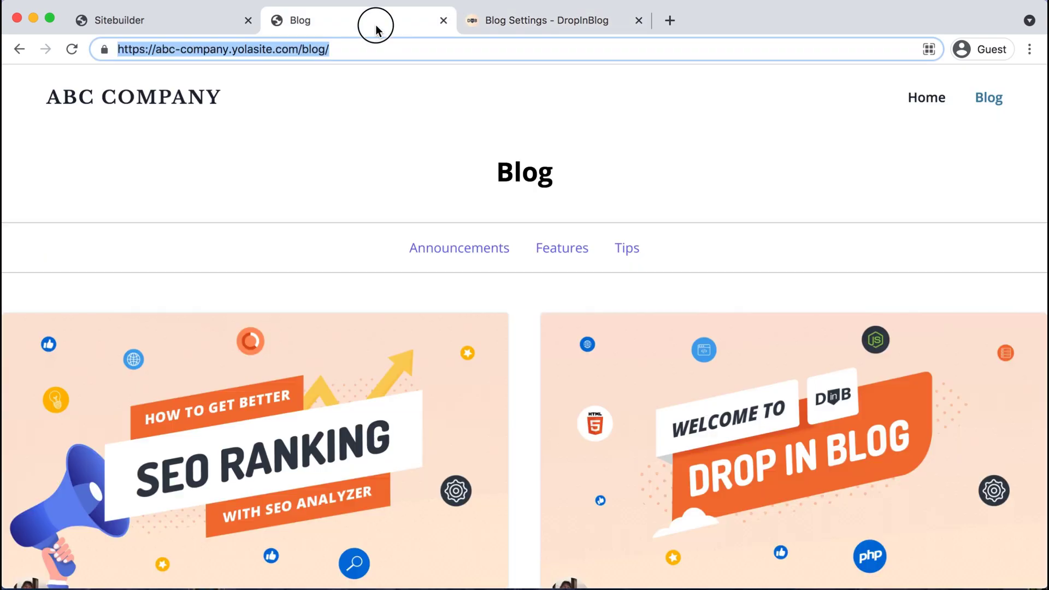
scroll(379, 284, "down", 3)
scroll(381, 284, "down", 10)
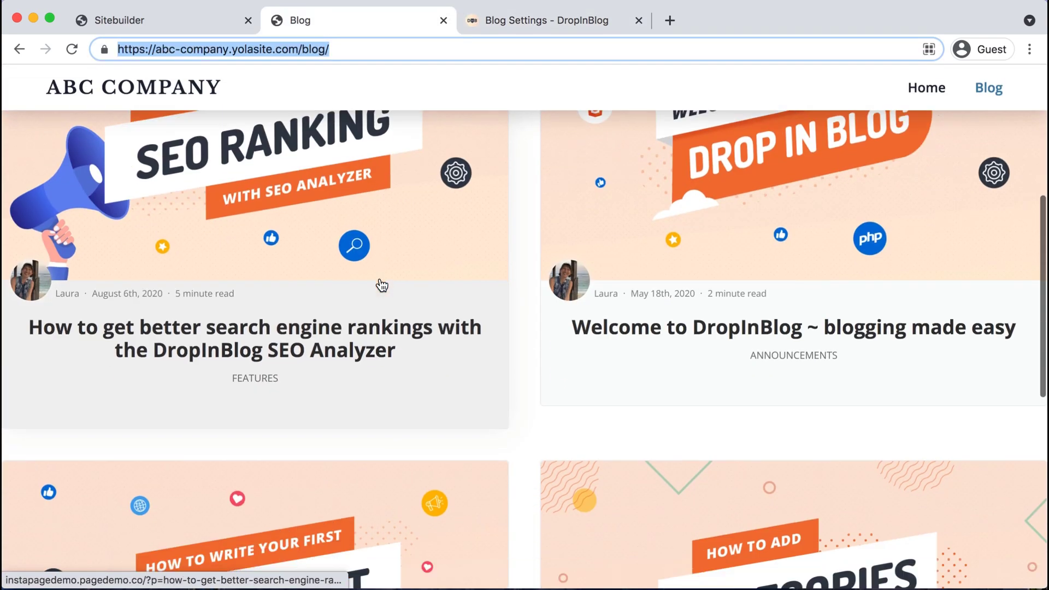
scroll(382, 285, "up", 10)
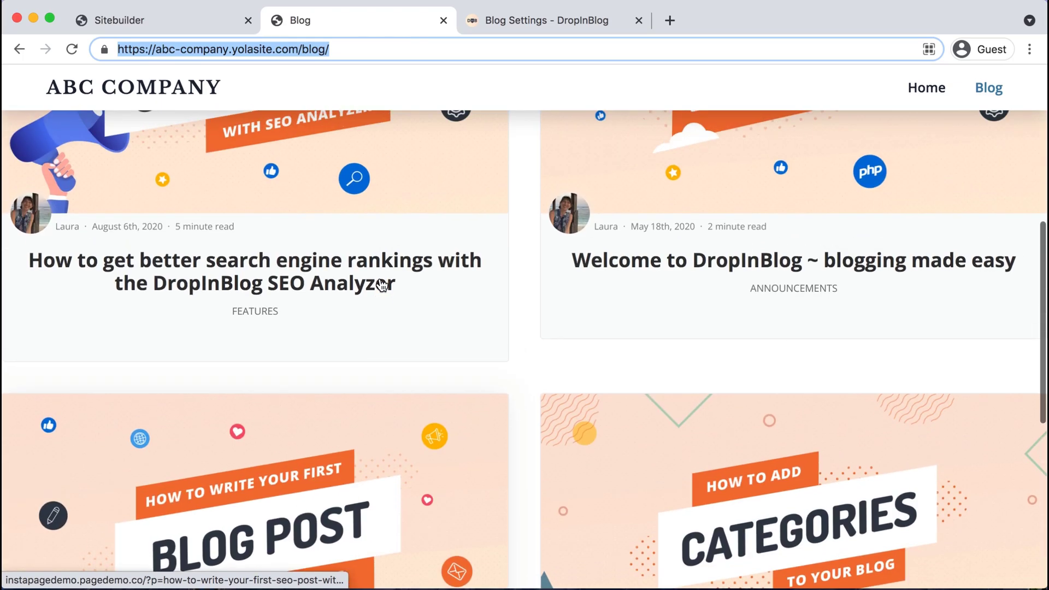
scroll(380, 282, "up", 2)
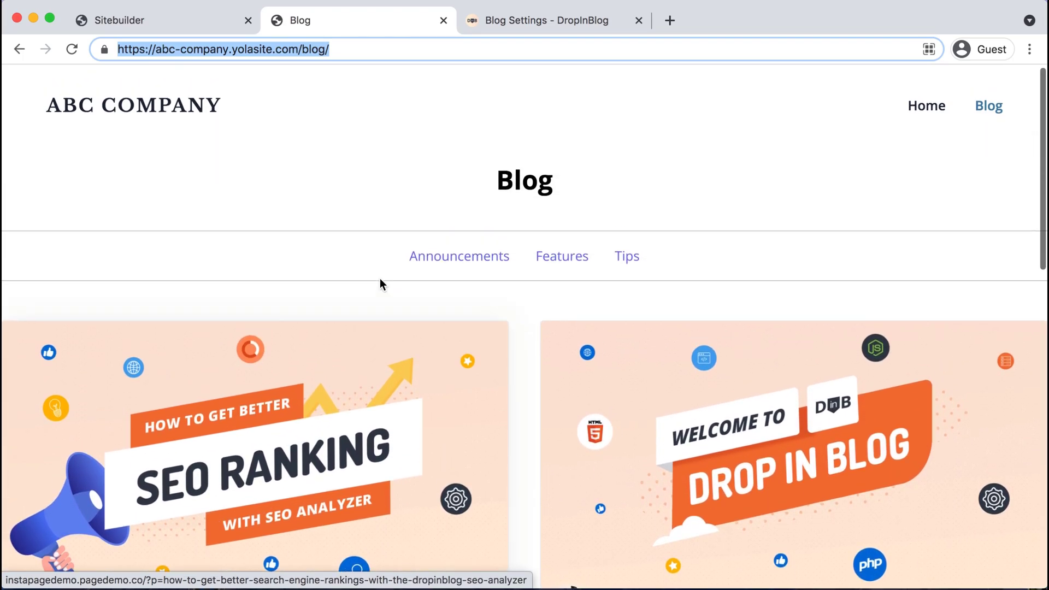